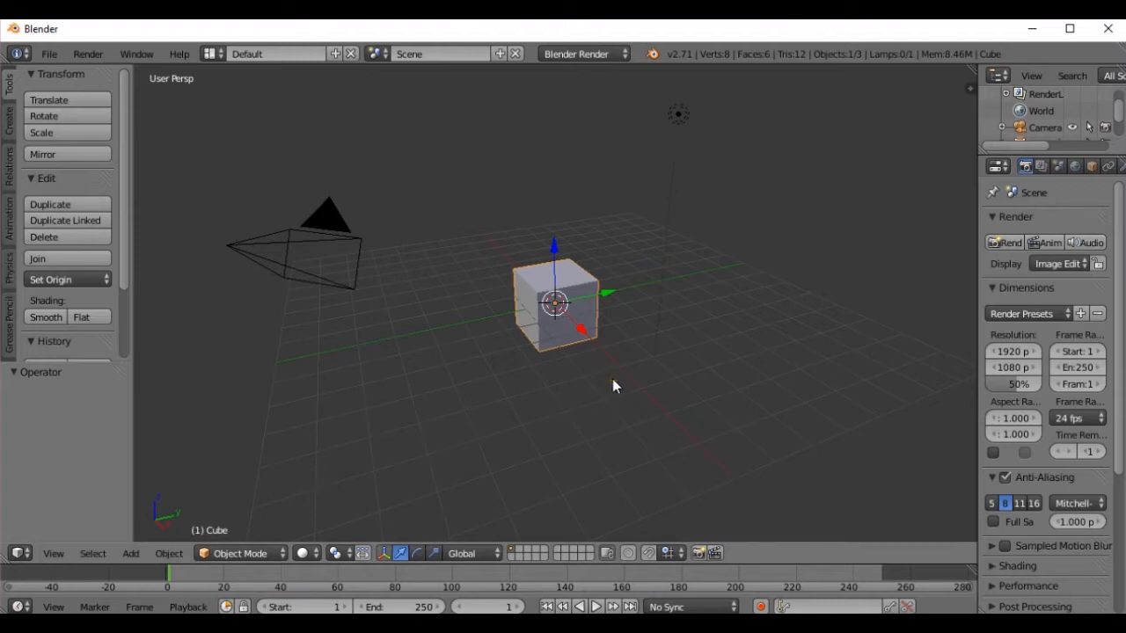
# - Examine the default cube and the surrounding scene from several angles, offsets and distances
pyautogui.moveTo(587, 365)
pyautogui.mouseDown(button='middle')
pyautogui.moveTo(185, 344)
pyautogui.moveTo(379, 385)
pyautogui.moveTo(643, 412)
pyautogui.moveTo(797, 400)
pyautogui.moveTo(749, 170)
pyautogui.moveTo(691, 360)
pyautogui.moveTo(647, 445)
pyautogui.moveTo(294, 354)
pyautogui.moveTo(694, 378)
pyautogui.moveTo(696, 278)
pyautogui.moveTo(752, 339)
pyautogui.moveTo(727, 382)
pyautogui.moveTo(696, 217)
pyautogui.moveTo(659, 380)
pyautogui.mouseUp(button='middle')
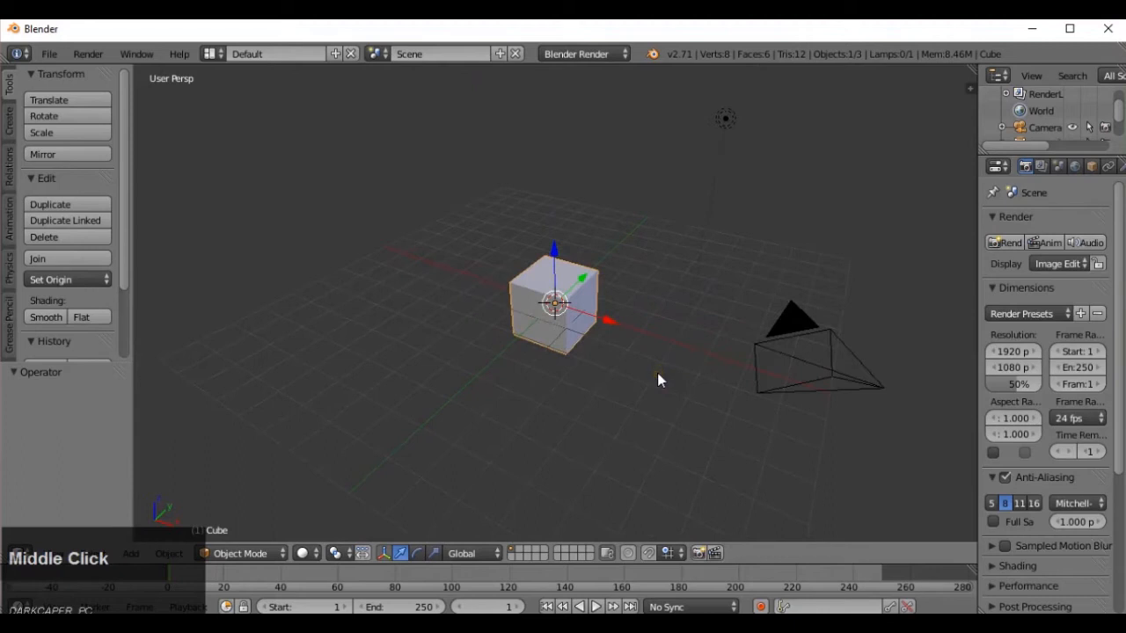
pyautogui.press('shift')
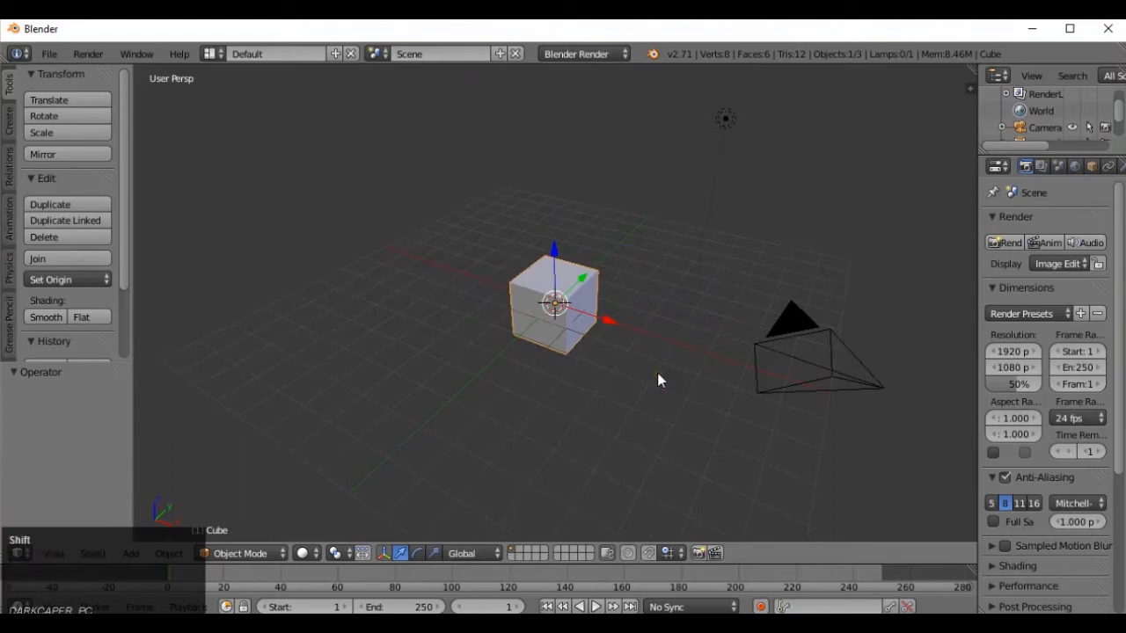
pyautogui.keyDown('shift'); pyautogui.moveTo(659, 379); pyautogui.dragTo(496, 374, button='middle'); pyautogui.keyUp('shift')
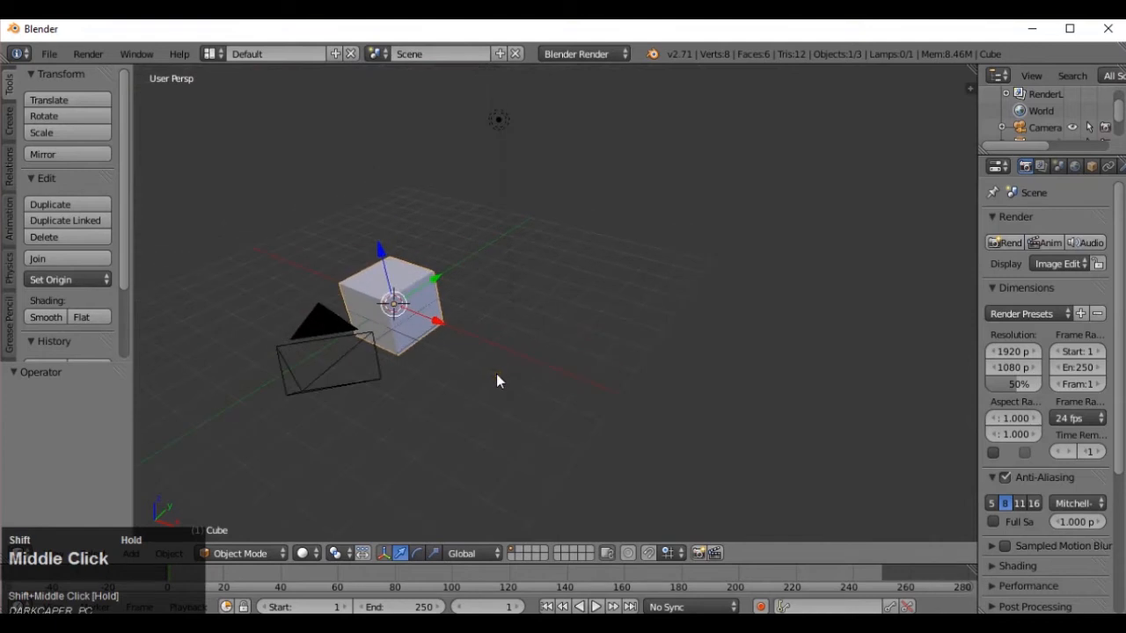
pyautogui.moveTo(689, 277); pyautogui.dragTo(573, 294, button='middle')
pyautogui.keyDown('shift'); pyautogui.moveTo(511, 322); pyautogui.dragTo(687, 315, button='middle'); pyautogui.keyUp('shift')
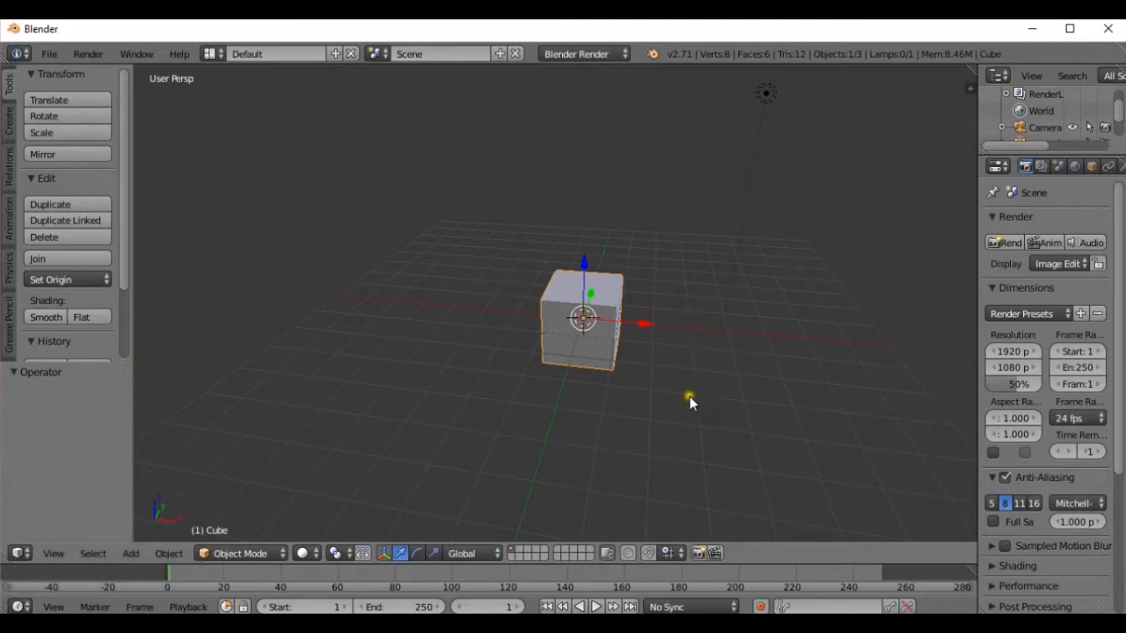
pyautogui.scroll(6, 675, 402)
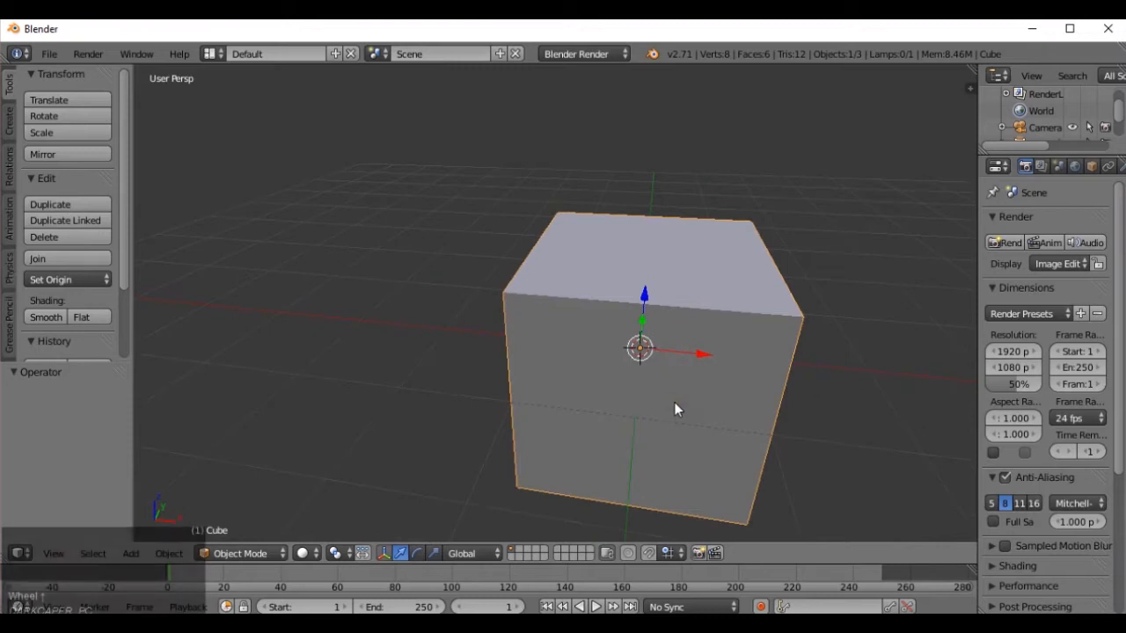
pyautogui.scroll(-2, 674, 402)
pyautogui.scroll(-6, 674, 403)
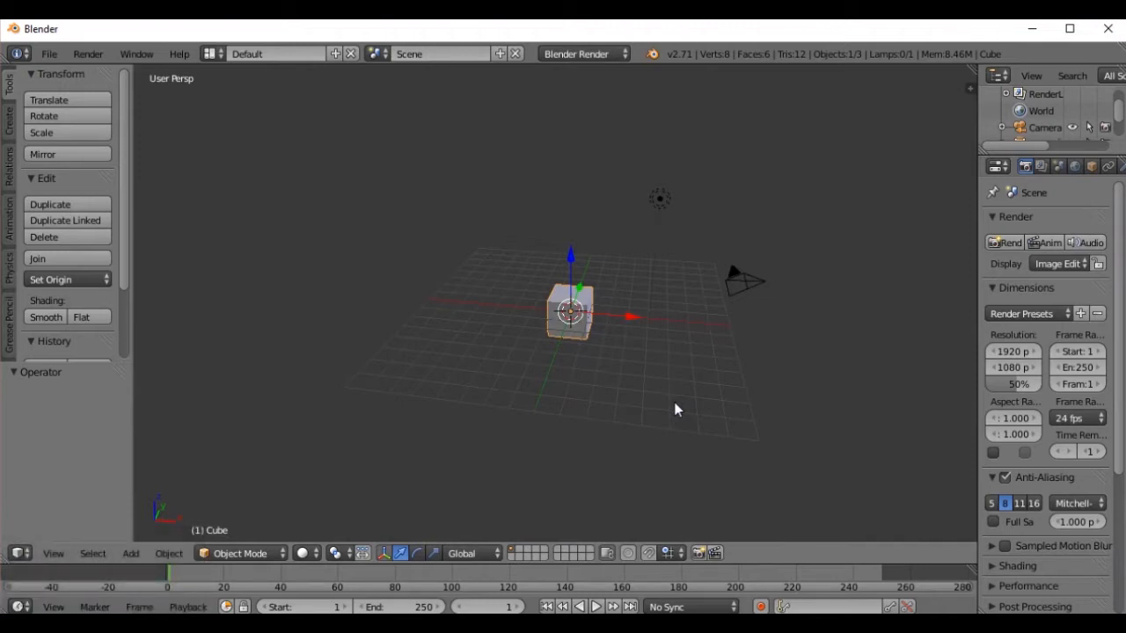
pyautogui.scroll(3, 674, 406)
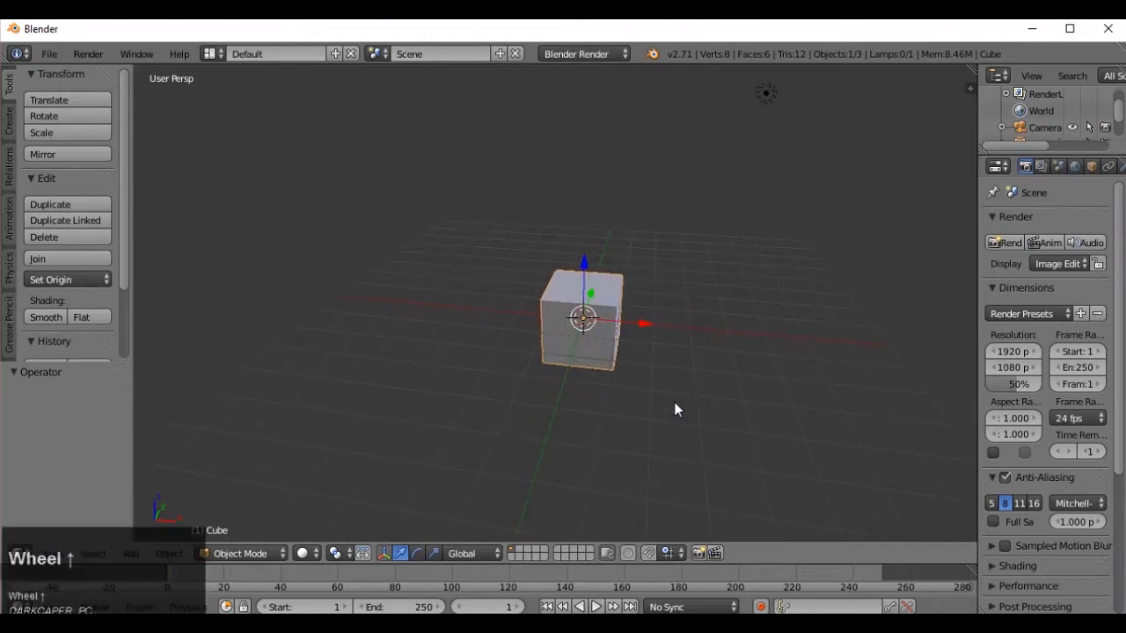
pyautogui.moveTo(675, 409)
pyautogui.mouseDown(button='middle')
pyautogui.moveTo(352, 359)
pyautogui.moveTo(692, 400)
pyautogui.mouseUp(button='middle')
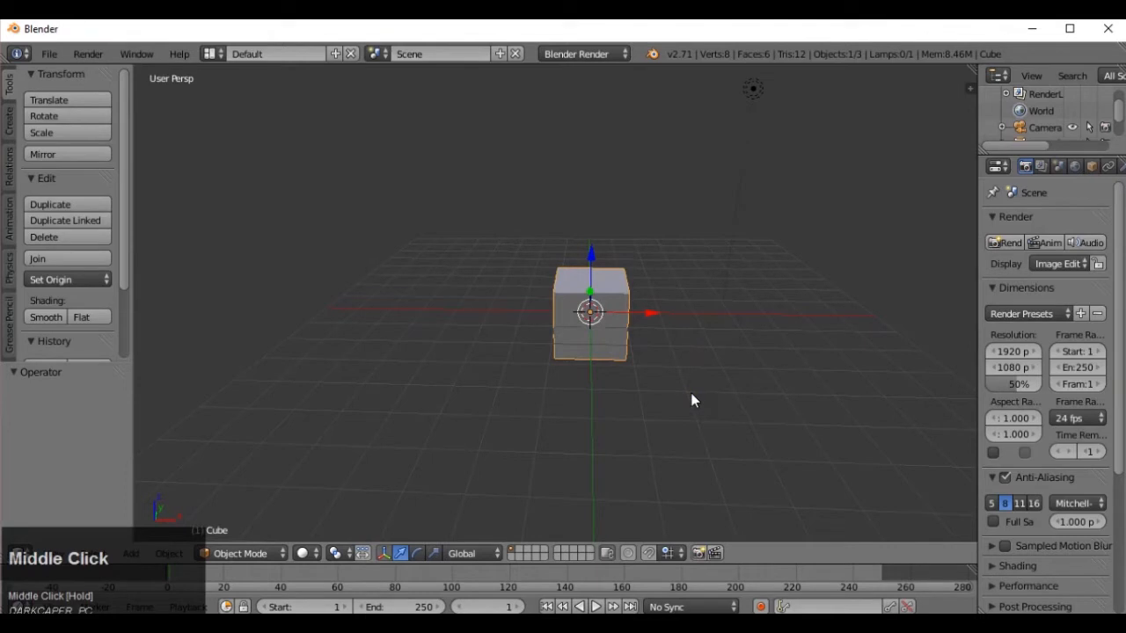
pyautogui.press('shift')
pyautogui.keyDown('shift'); pyautogui.moveTo(692, 393); pyautogui.dragTo(665, 388, button='middle'); pyautogui.keyUp('shift')
pyautogui.scroll(7, 666, 395)
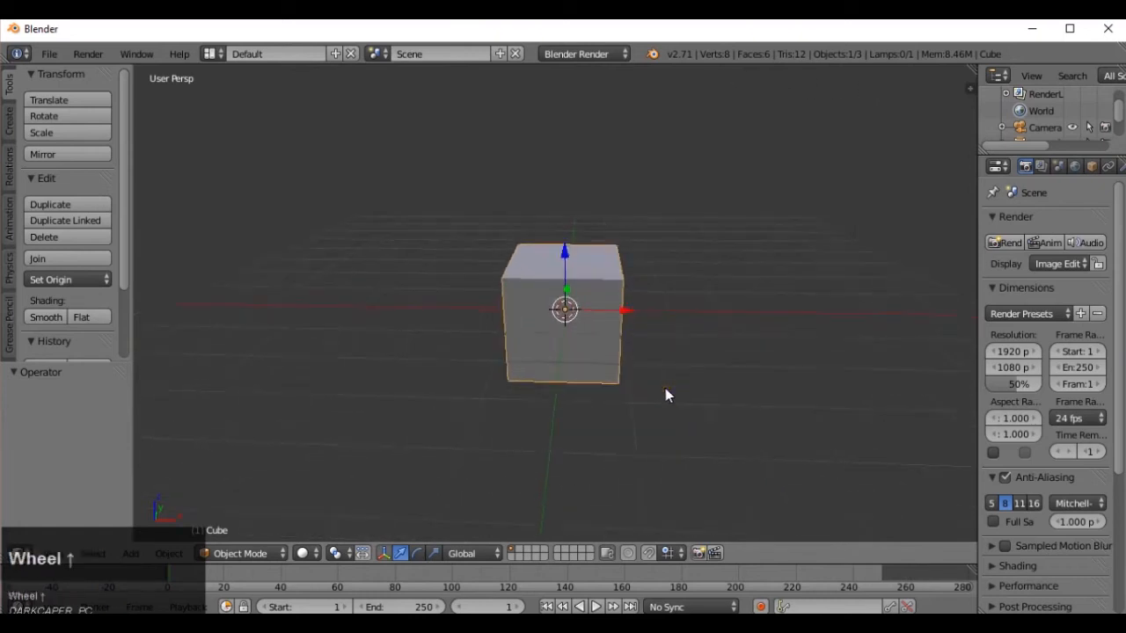
pyautogui.scroll(-6, 666, 393)
pyautogui.scroll(6, 666, 392)
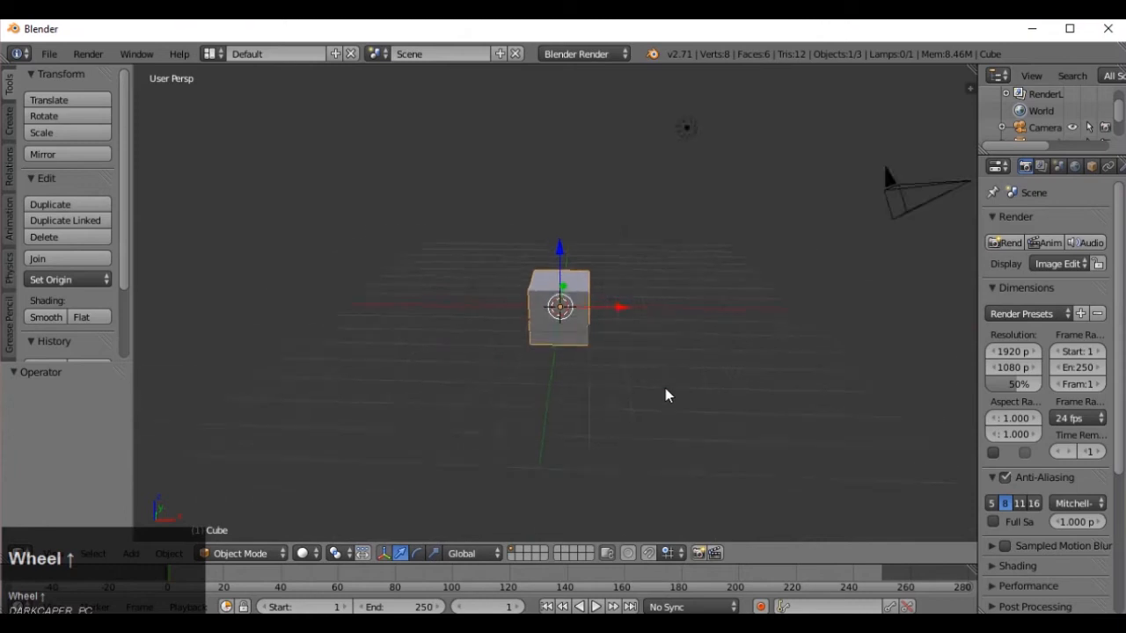
pyautogui.scroll(-2, 666, 393)
pyautogui.scroll(-3, 666, 392)
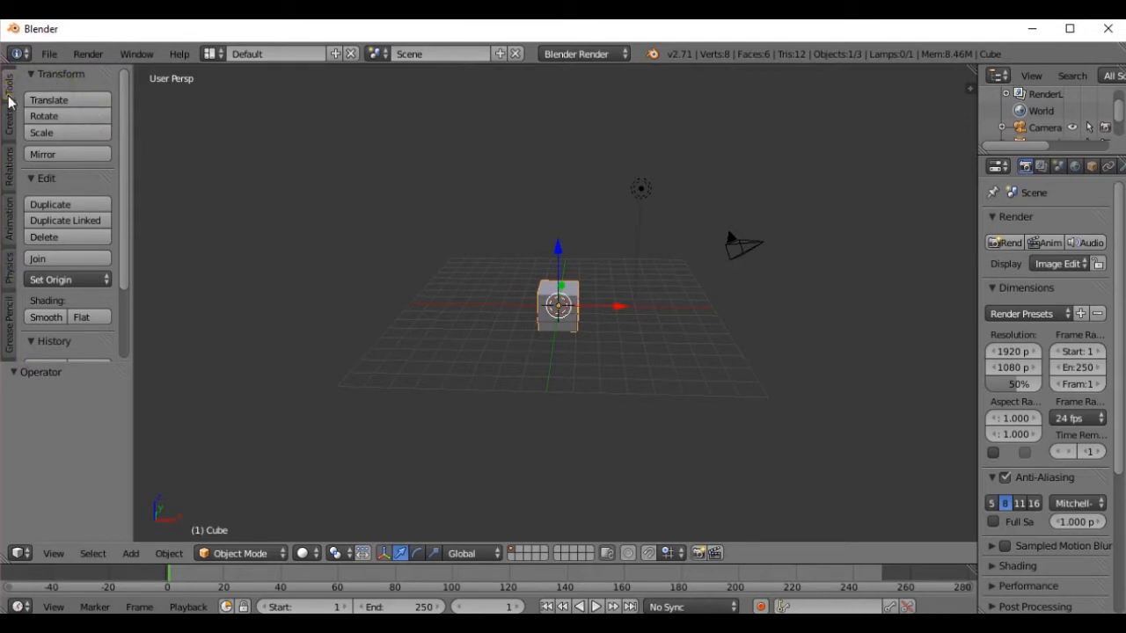
# - Look through the object tools and show the primitives that can be added to the scene
pyautogui.click(9, 125)
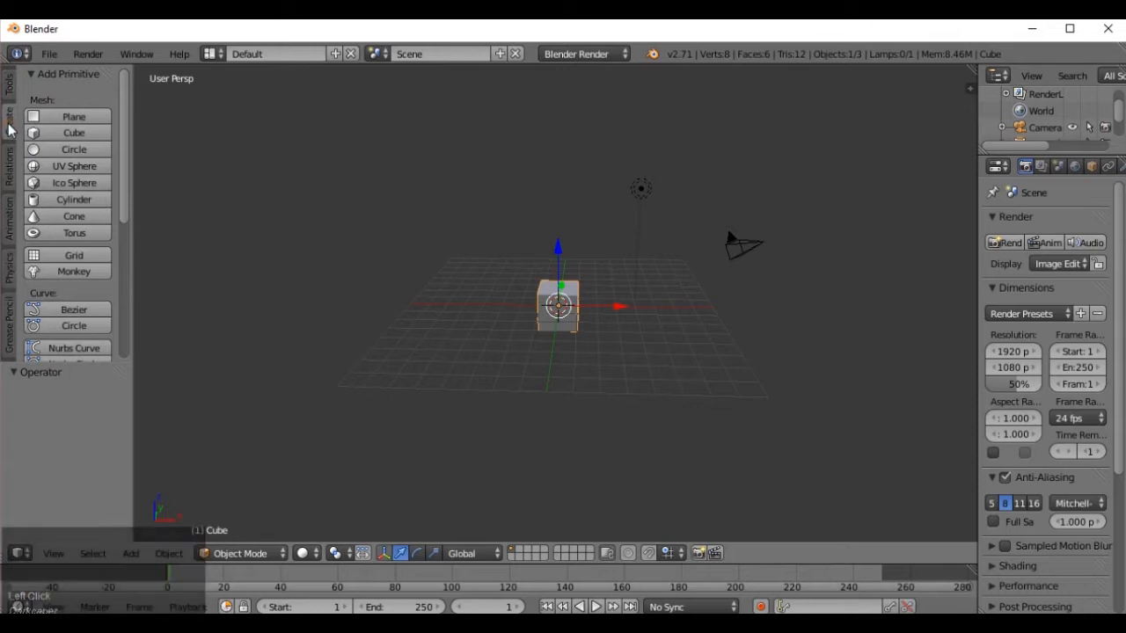
pyautogui.click(9, 88)
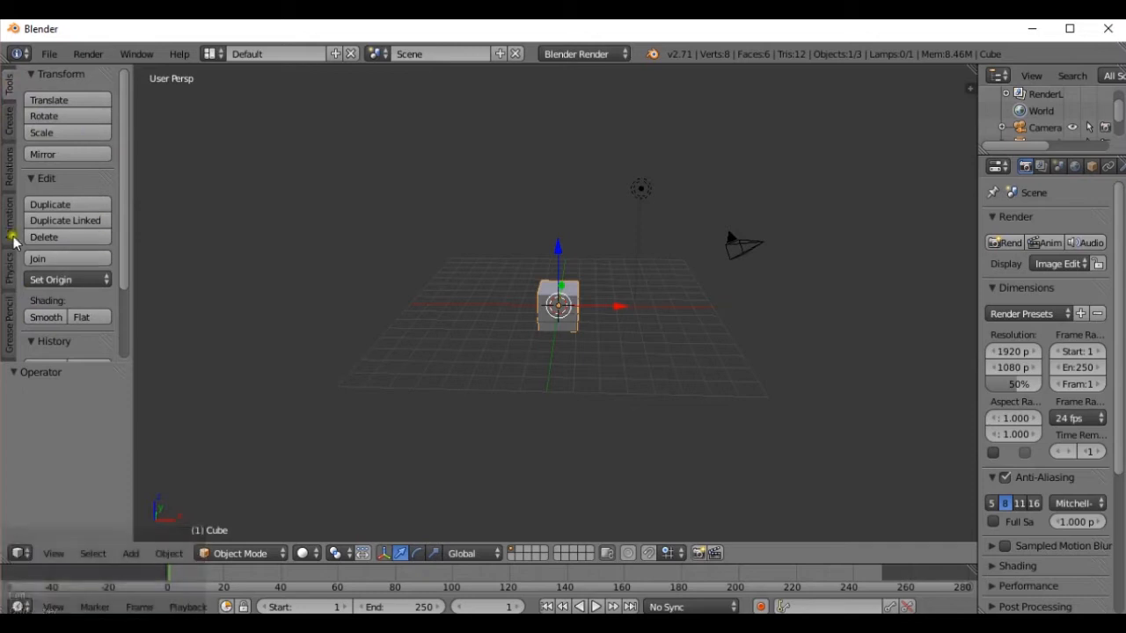
pyautogui.click(9, 119)
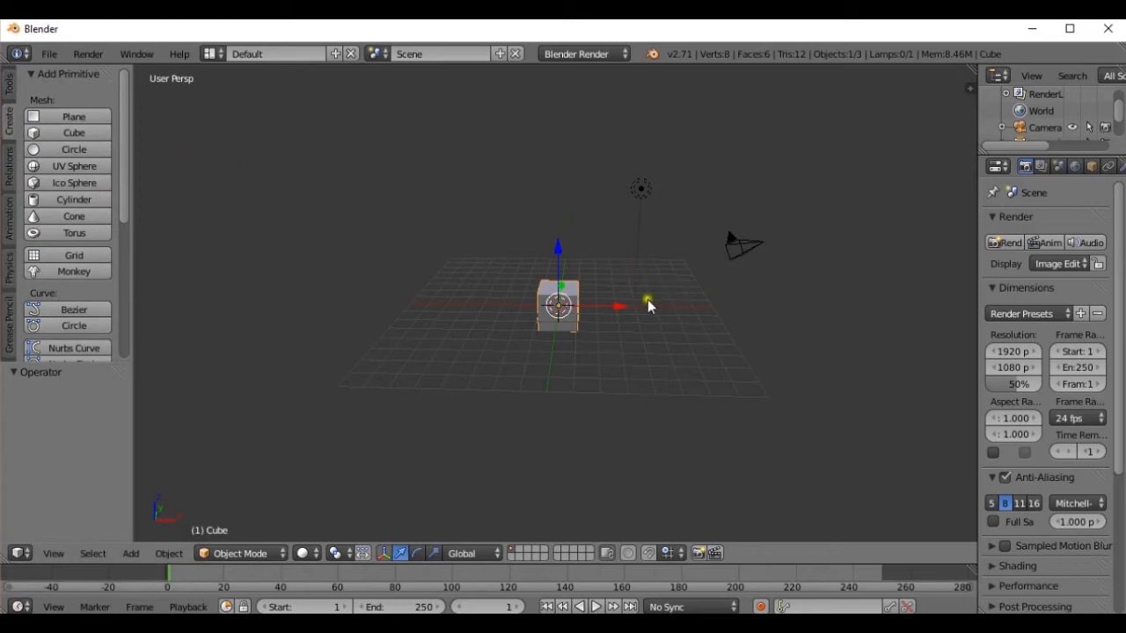
# - Delete the default cube and add a mesh cylinder in its place
pyautogui.scroll(4, 607, 307)
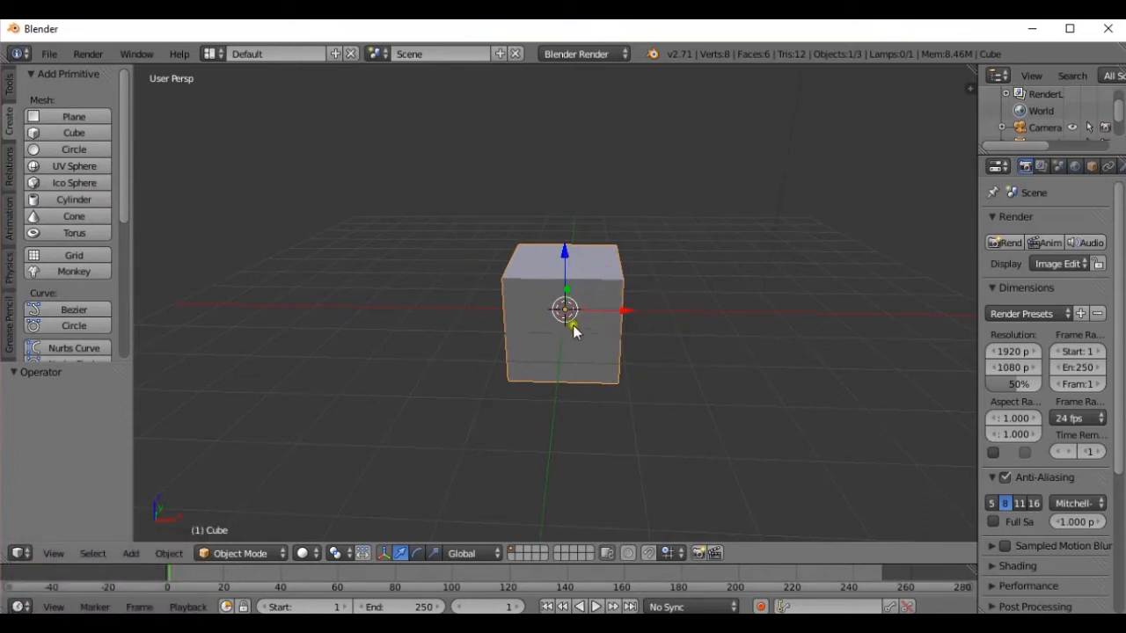
pyautogui.rightClick(605, 297)
pyautogui.press('Delete')
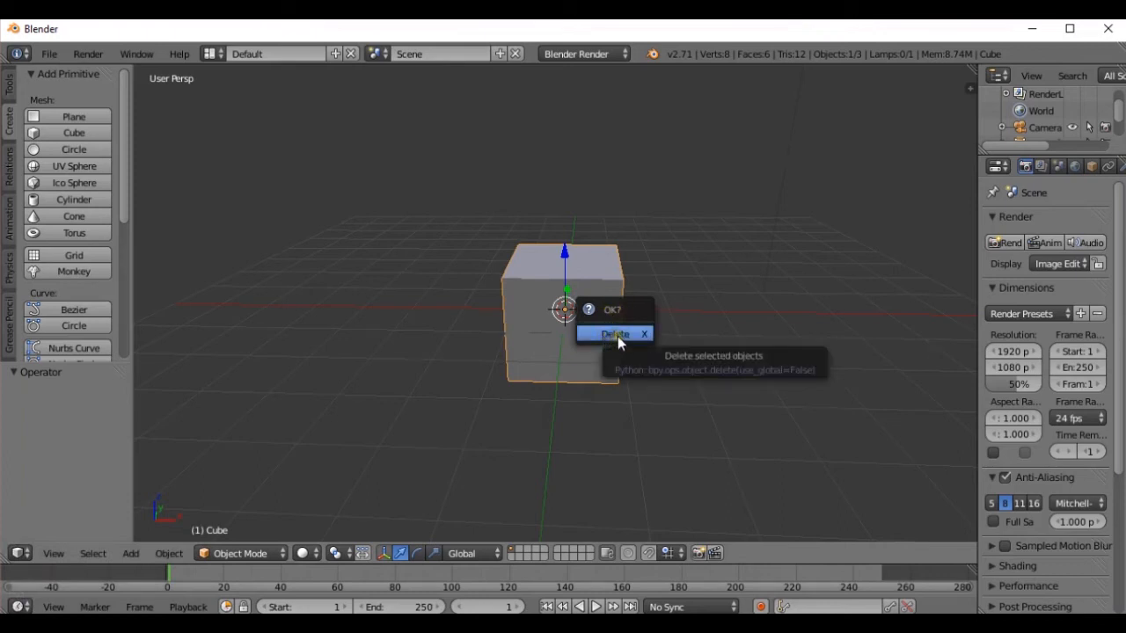
pyautogui.click(615, 336)
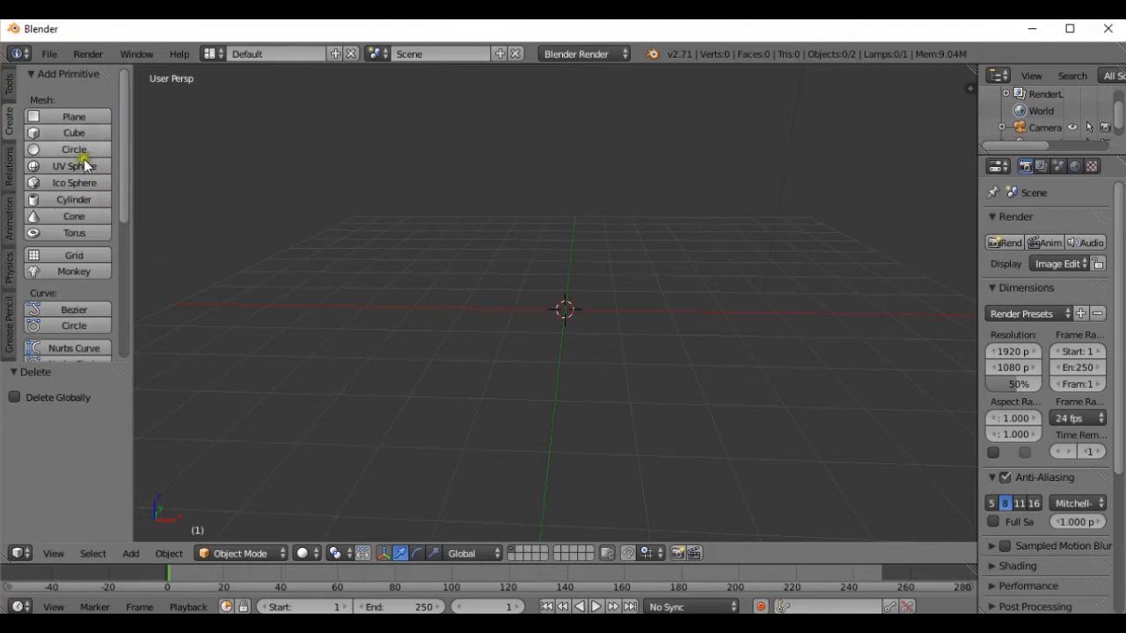
pyautogui.click(81, 199)
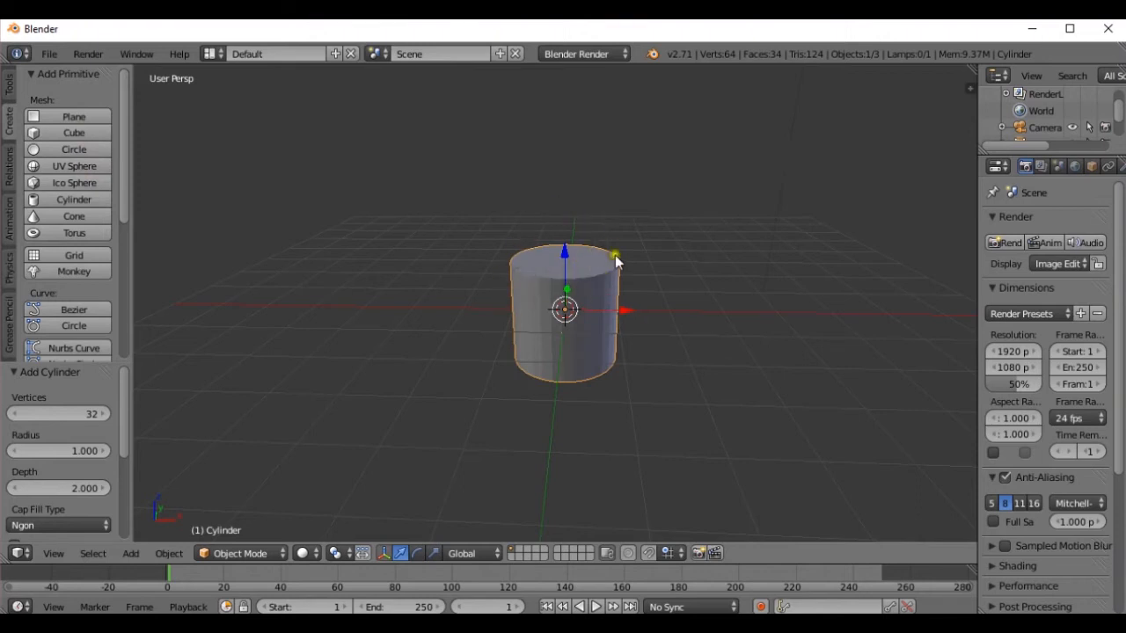
# - Move the cylinder freely by about 0.10 on X, 0.40 on Y and 0.92 on Z
pyautogui.rightClick(581, 286)
pyautogui.press('g')
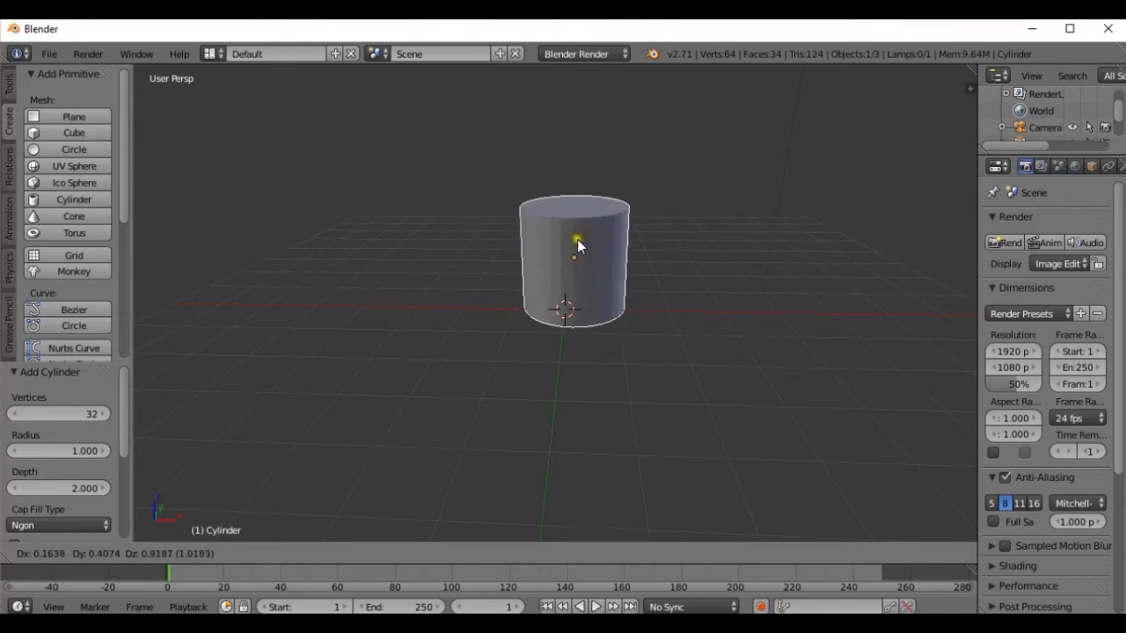
pyautogui.click(574, 240)
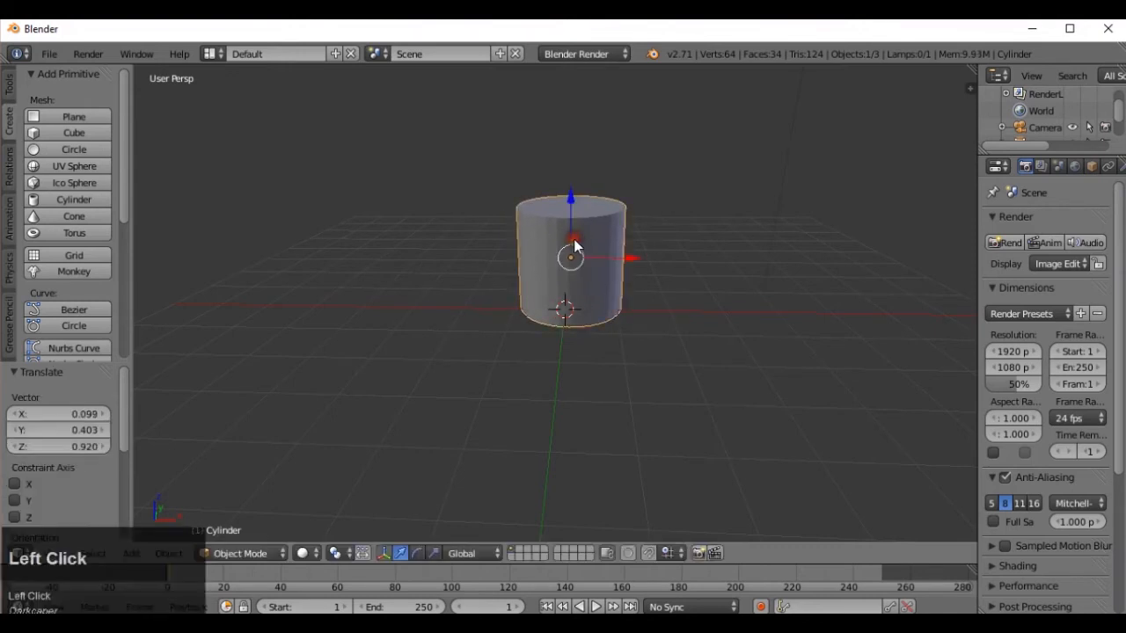
# - Shift the cylinder slightly along individual global axes, one axis at a time
pyautogui.moveTo(645, 257); pyautogui.dragTo(569, 274, button='middle')
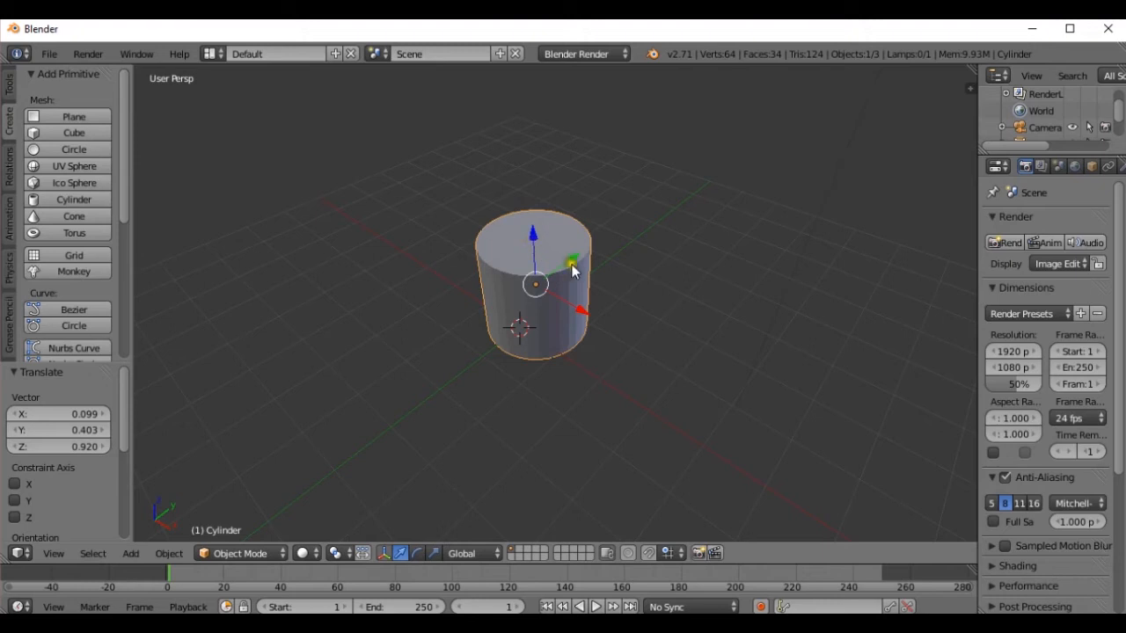
pyautogui.click(578, 309)
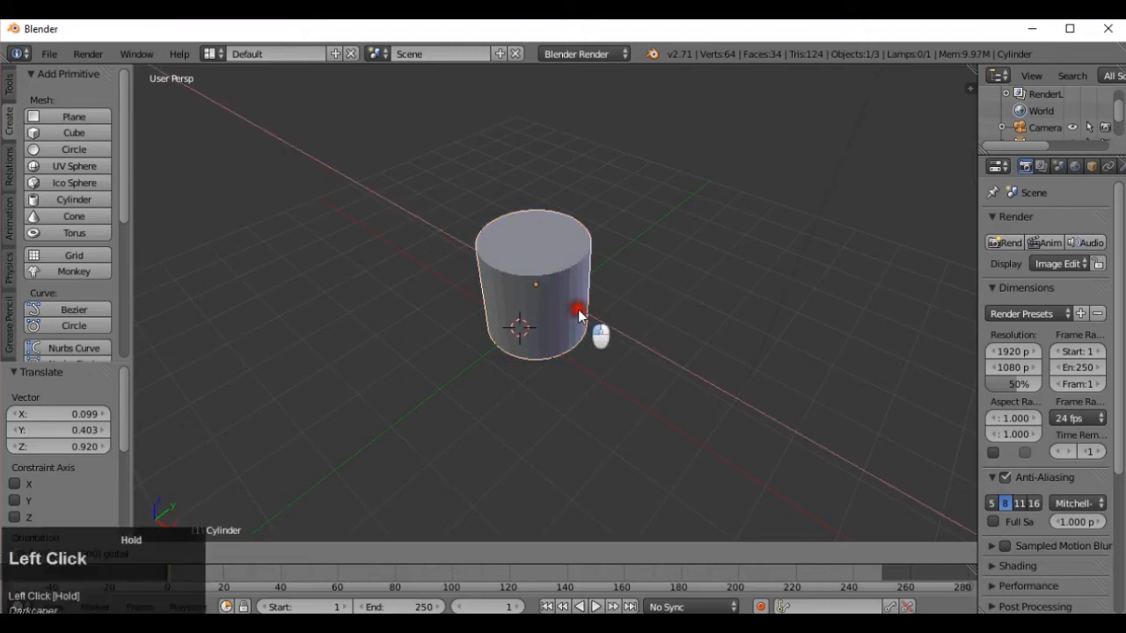
pyautogui.moveTo(578, 310); pyautogui.dragTo(564, 330)
pyautogui.moveTo(531, 250); pyautogui.dragTo(564, 261)
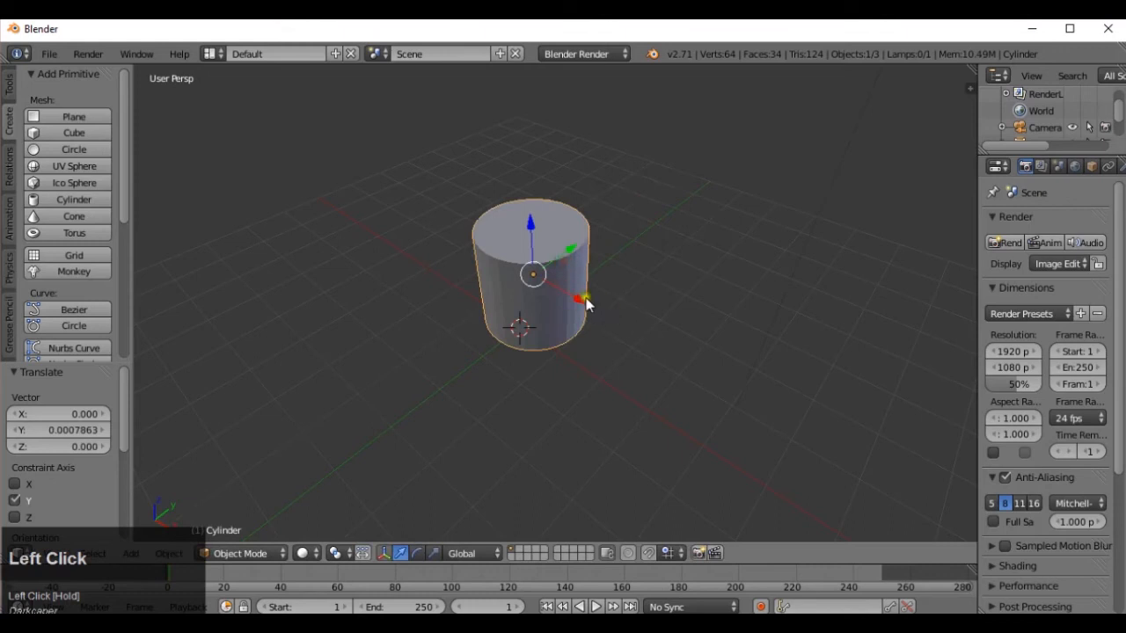
# - Place the 3D cursor over the cylinder's top face and keep the cylinder selected
pyautogui.click(535, 301)
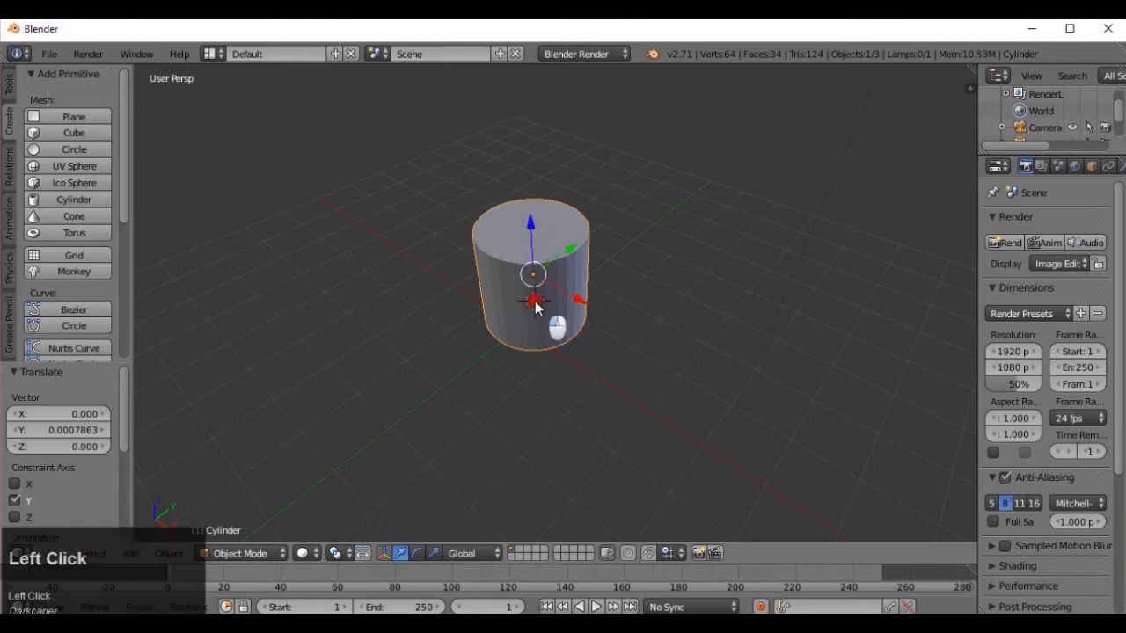
pyautogui.click(545, 239)
pyautogui.rightClick(513, 303)
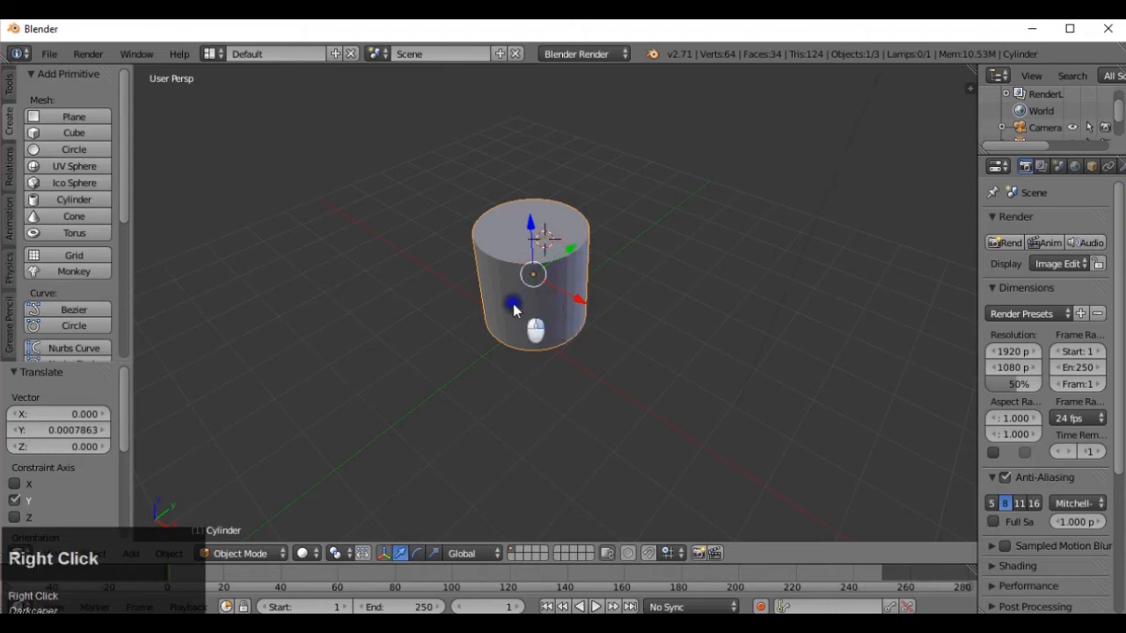
# - Nudge the cylinder freely and then along single axes, ending with a shift of about -0.26 on Y
pyautogui.moveTo(534, 277)
pyautogui.mouseDown()
pyautogui.moveTo(546, 274)
pyautogui.moveTo(481, 294)
pyautogui.moveTo(576, 218)
pyautogui.moveTo(509, 329)
pyautogui.moveTo(566, 227)
pyautogui.moveTo(566, 374)
pyautogui.moveTo(631, 226)
pyautogui.moveTo(568, 384)
pyautogui.moveTo(660, 249)
pyautogui.moveTo(472, 318)
pyautogui.moveTo(601, 314)
pyautogui.moveTo(528, 275)
pyautogui.mouseUp()
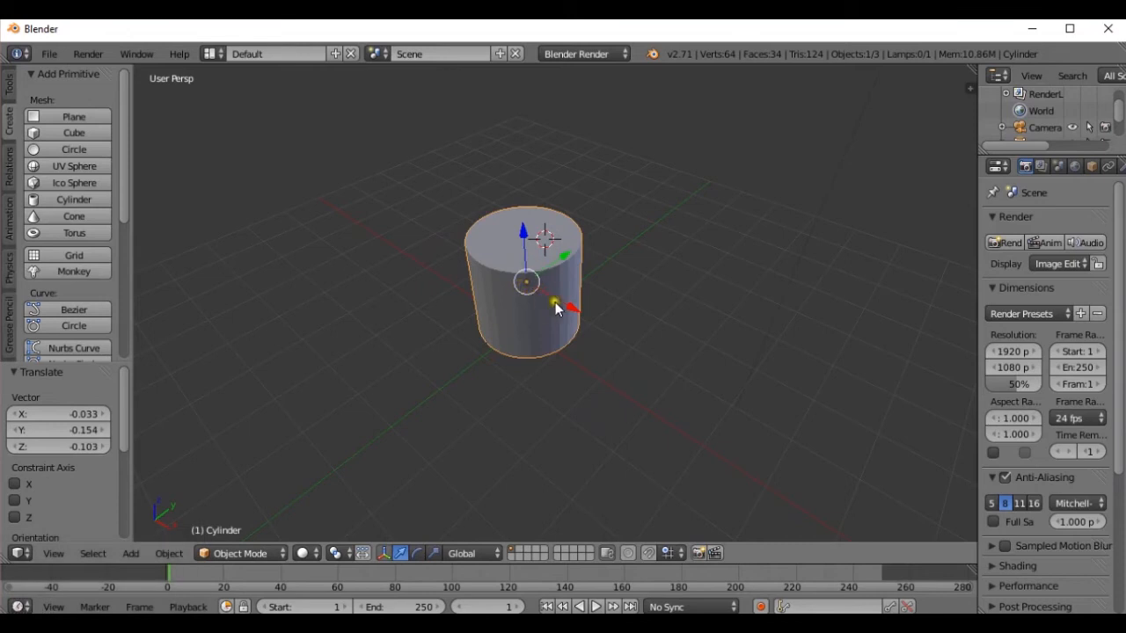
pyautogui.moveTo(556, 308); pyautogui.dragTo(538, 341)
pyautogui.moveTo(571, 259); pyautogui.dragTo(565, 284)
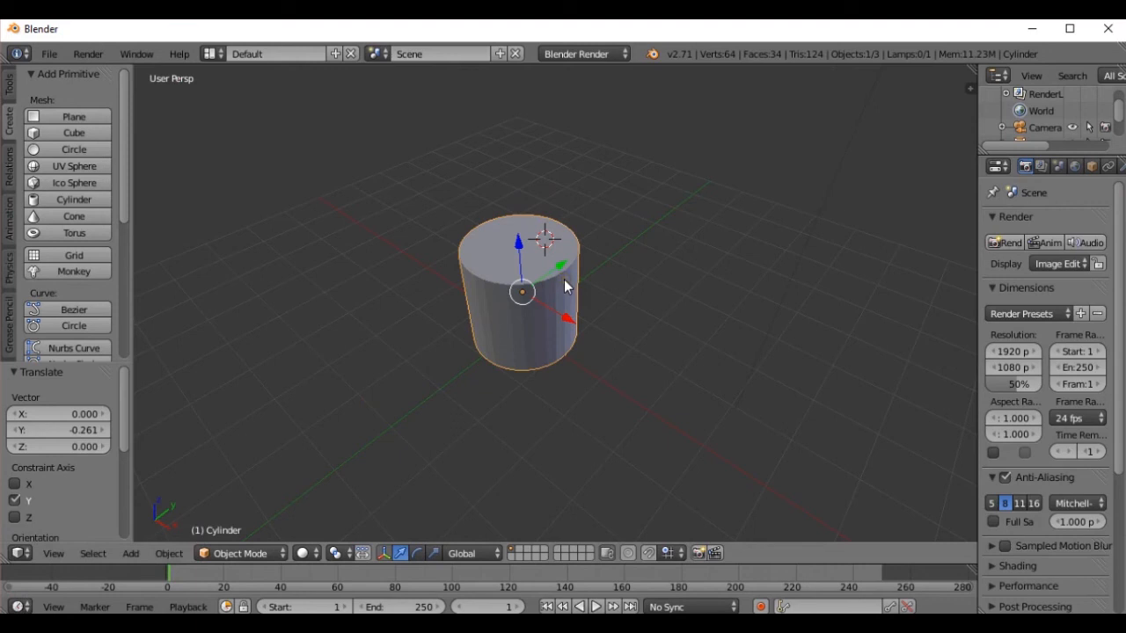
# - Rotate the cylinder by about 2544° around the global X axis after trying the Z and Y axis constraints
pyautogui.press('r')
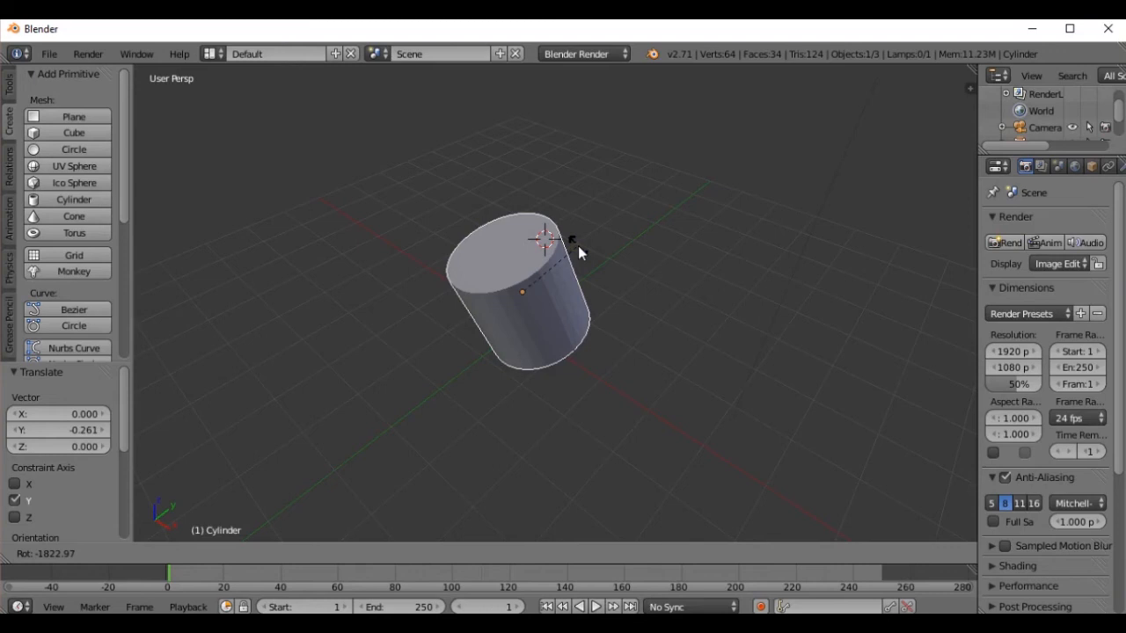
pyautogui.press('z')
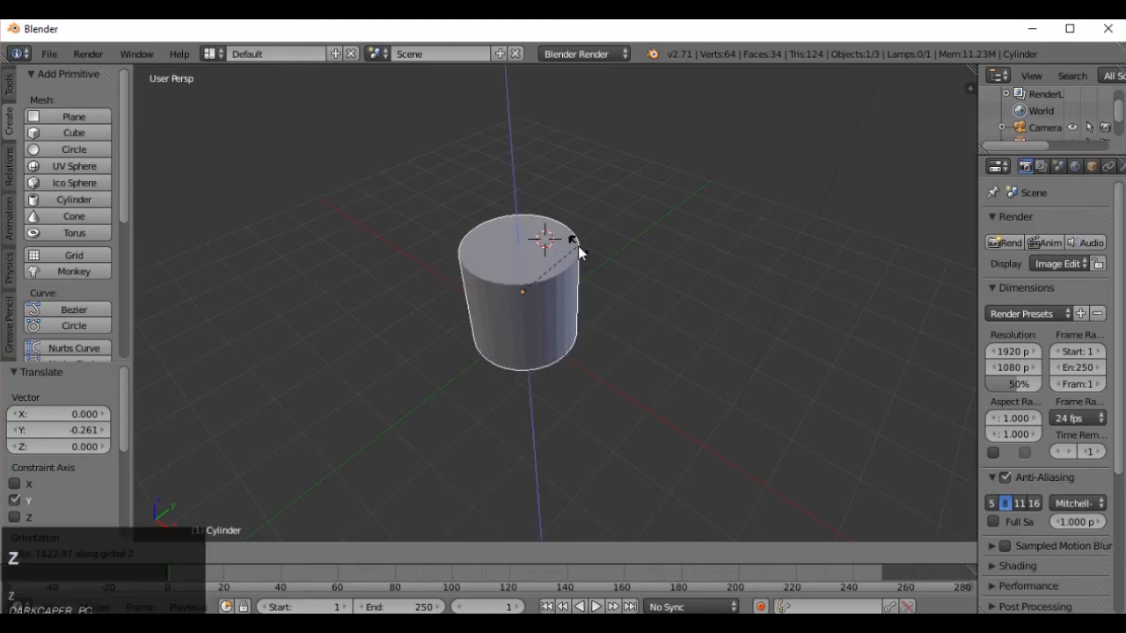
pyautogui.press('x')
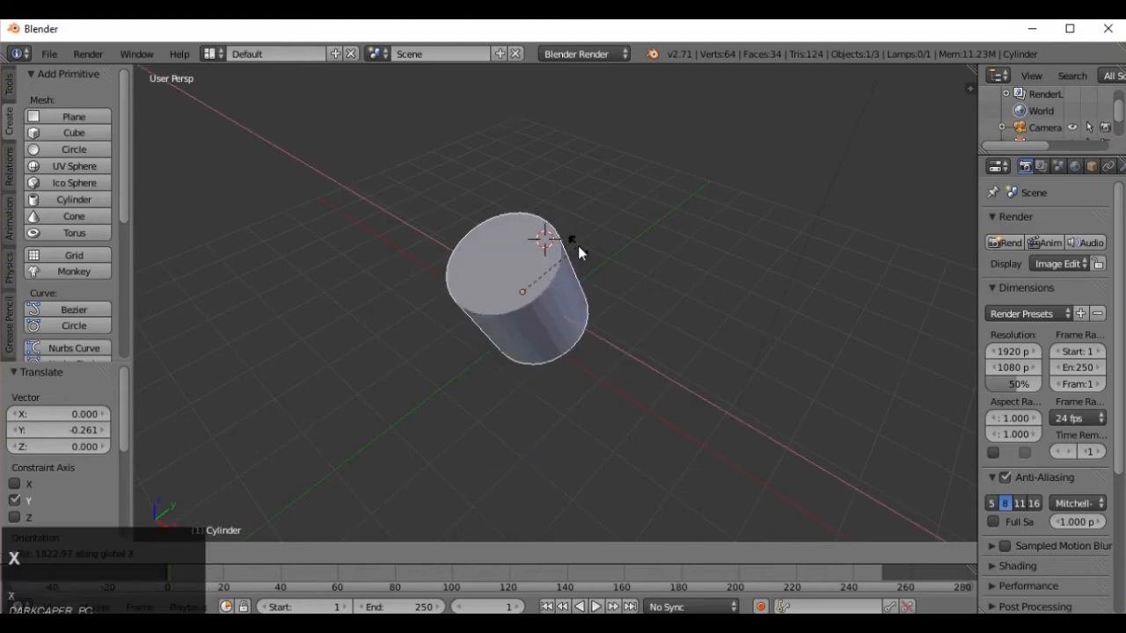
pyautogui.press('y')
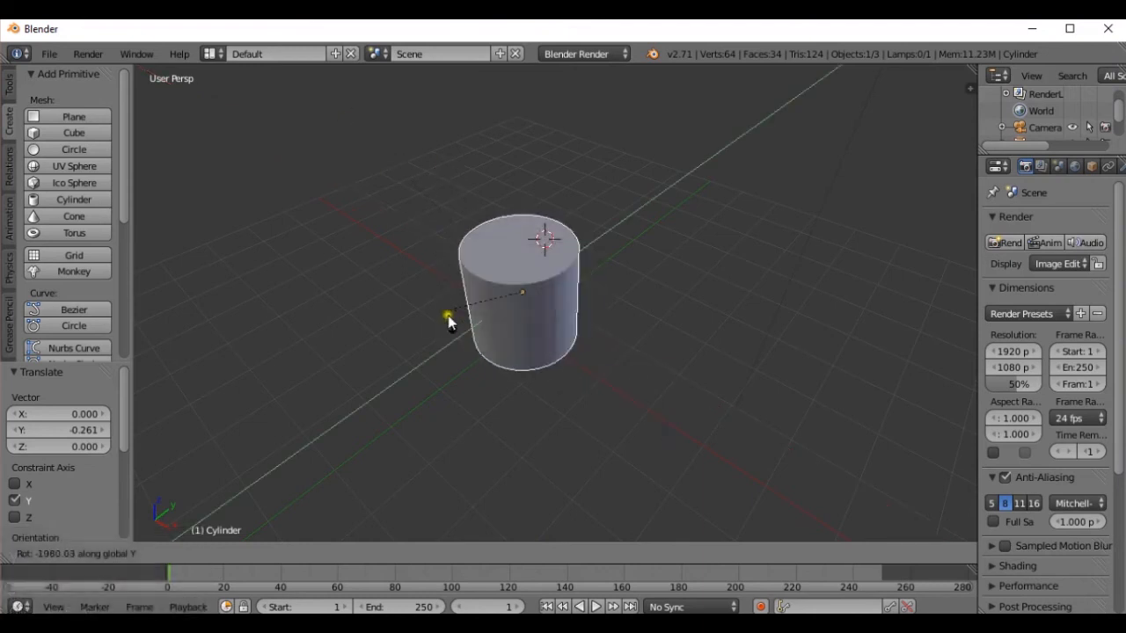
pyautogui.press('z')
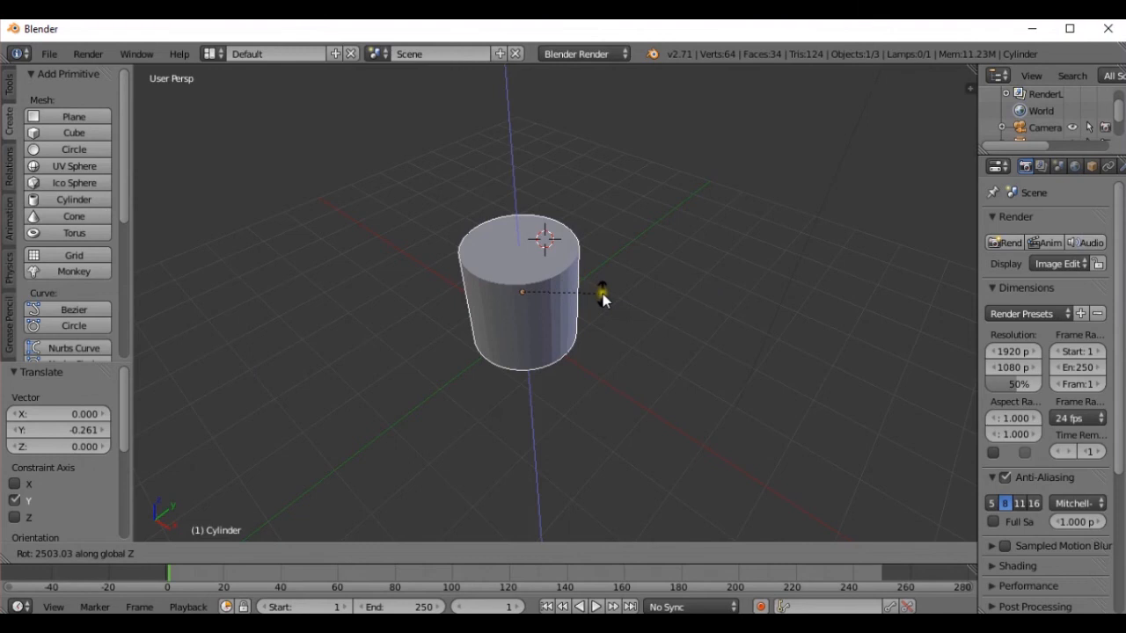
pyautogui.press('x')
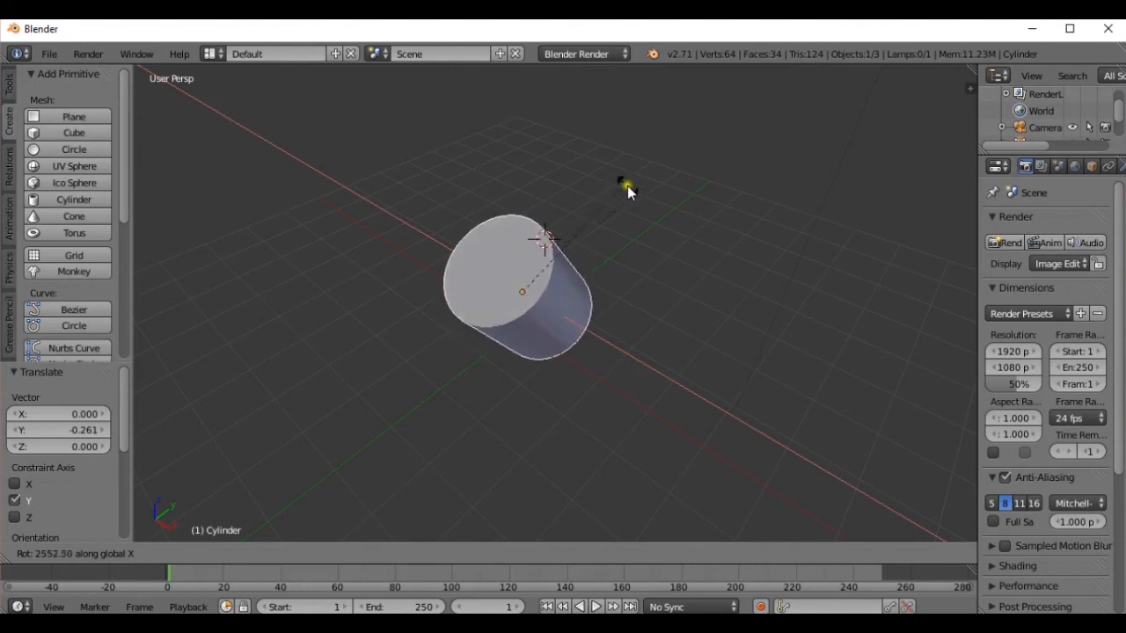
pyautogui.click(663, 183)
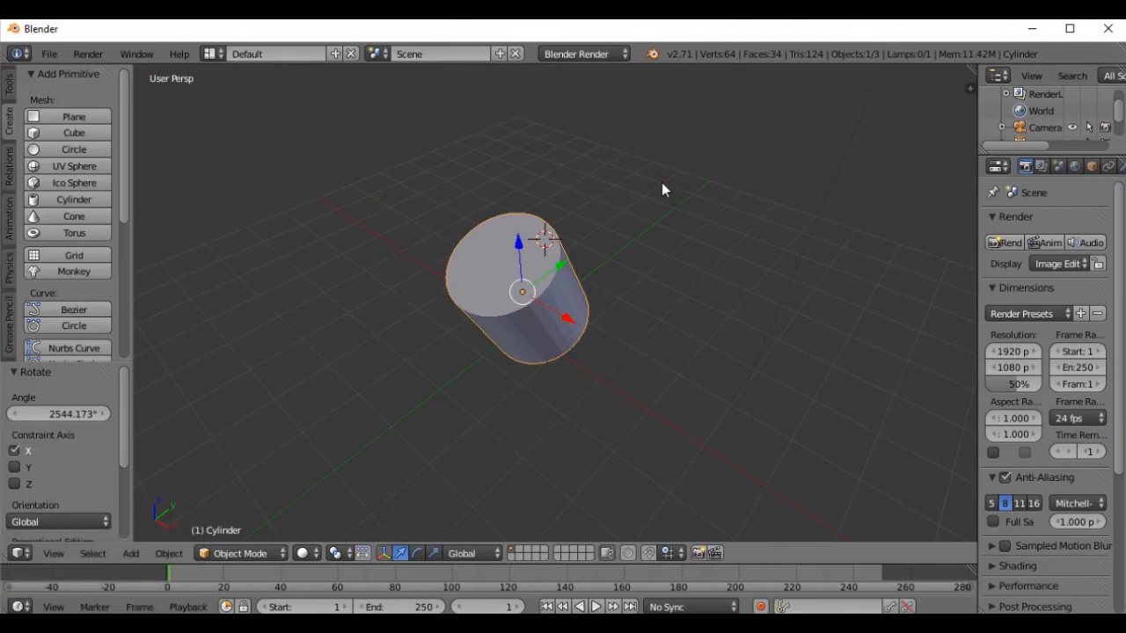
# - Scale the cylinder by about 1.14 along the global X axis after trying the Z and Y axis constraints
pyautogui.press('s')
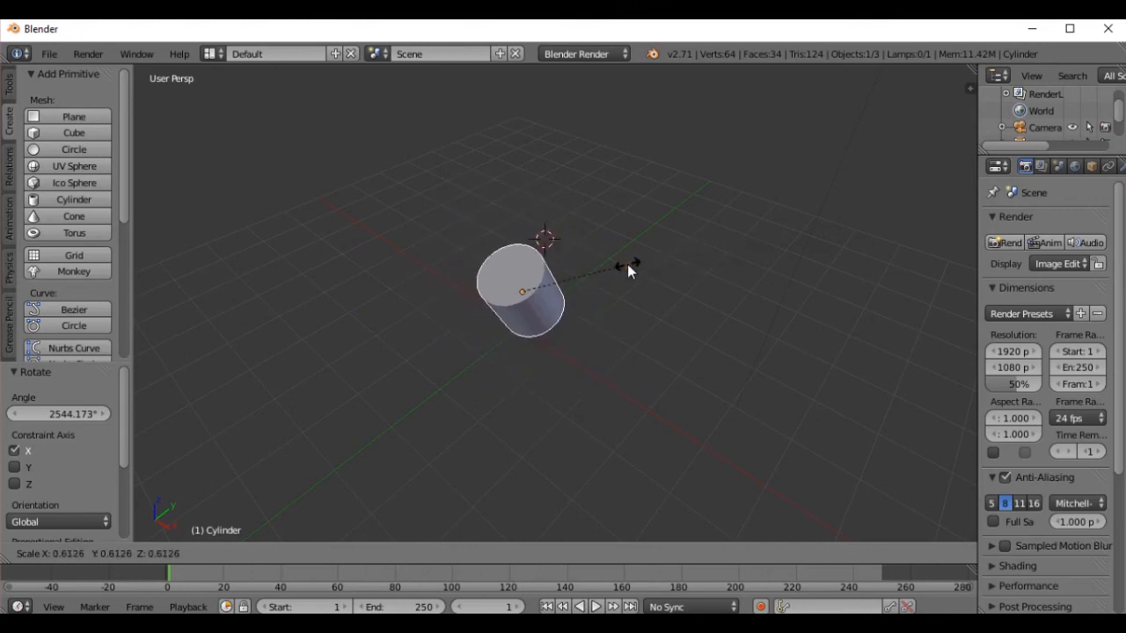
pyautogui.press('z')
pyautogui.press('x')
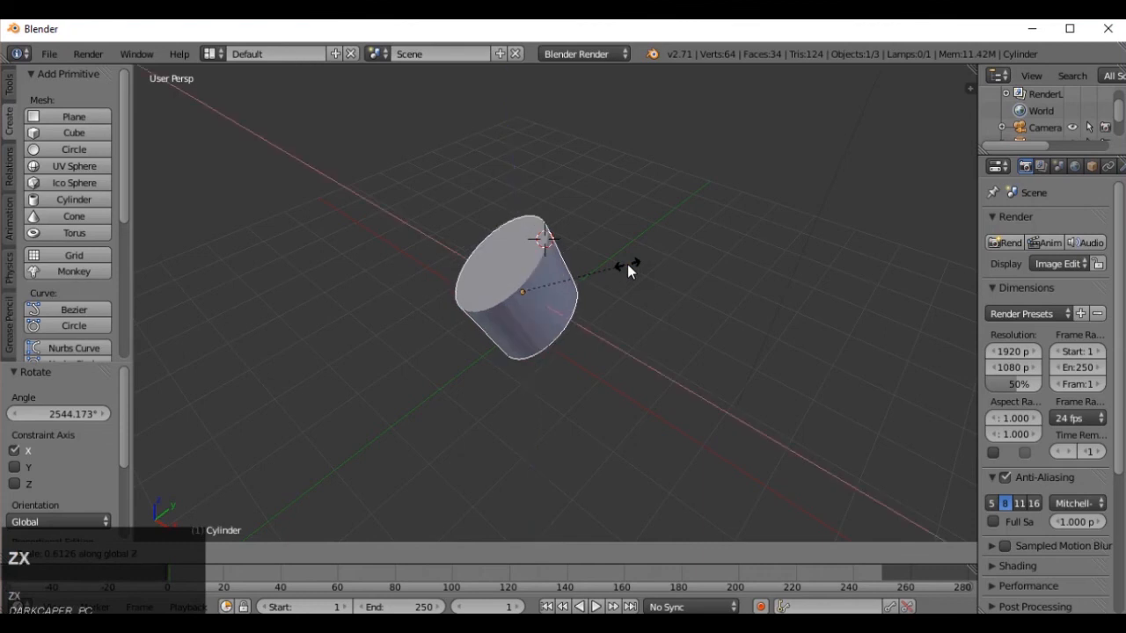
pyautogui.press('y')
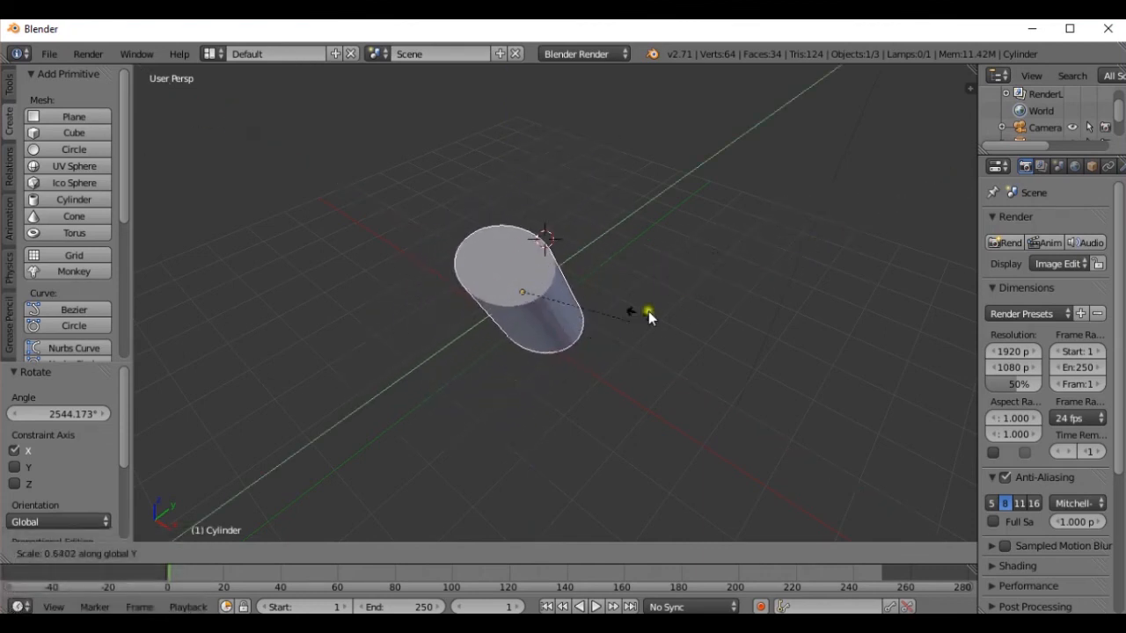
pyautogui.press('z')
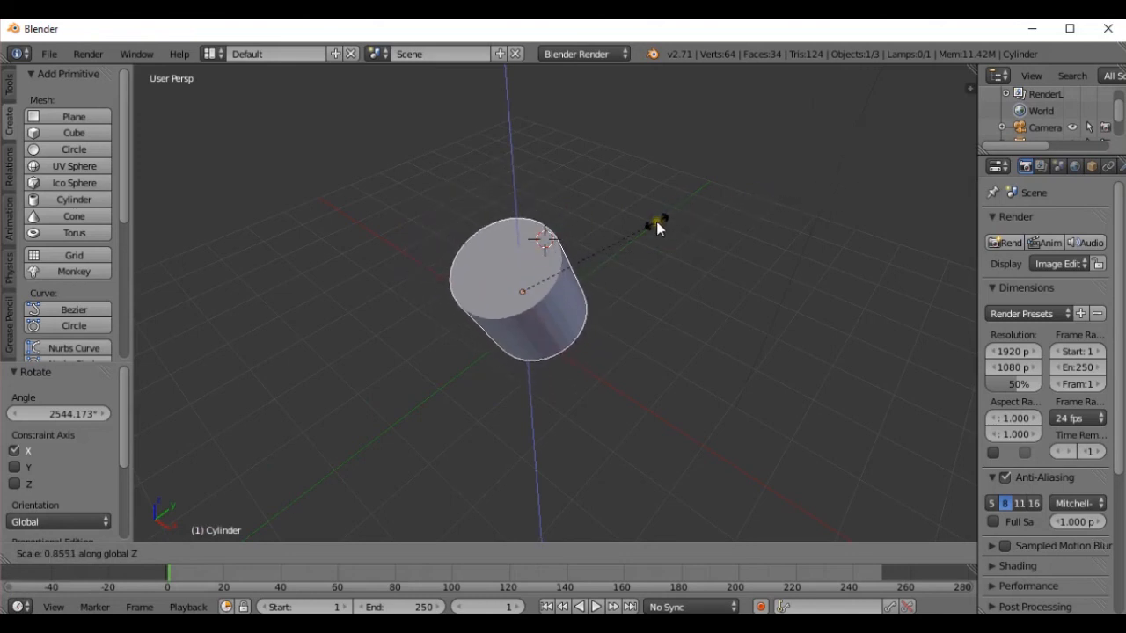
pyautogui.press('x')
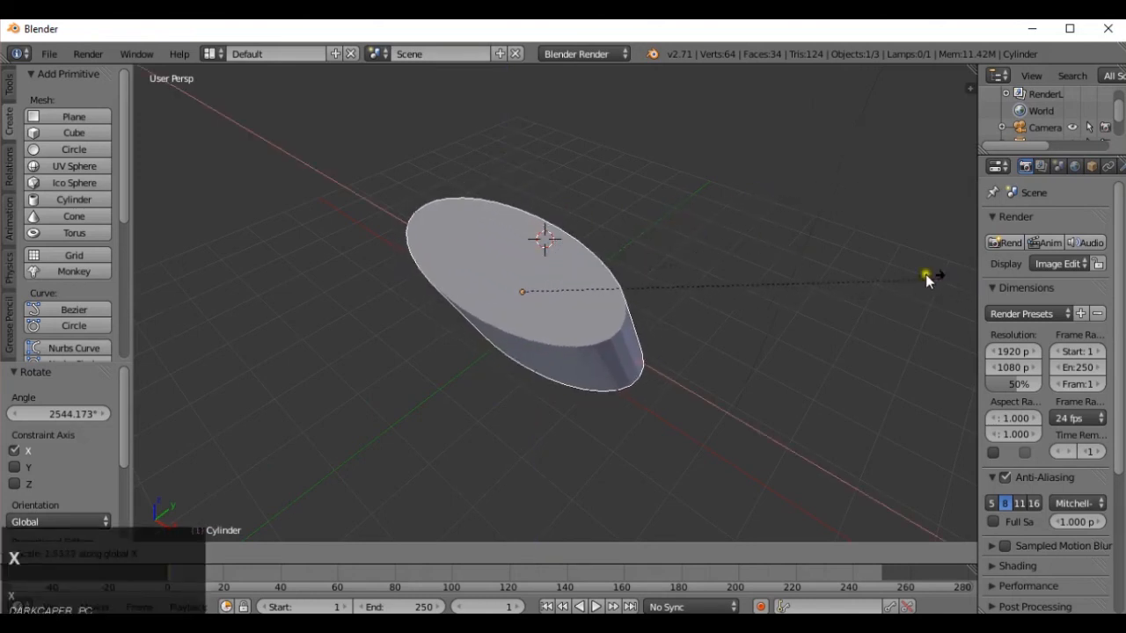
pyautogui.click(720, 259)
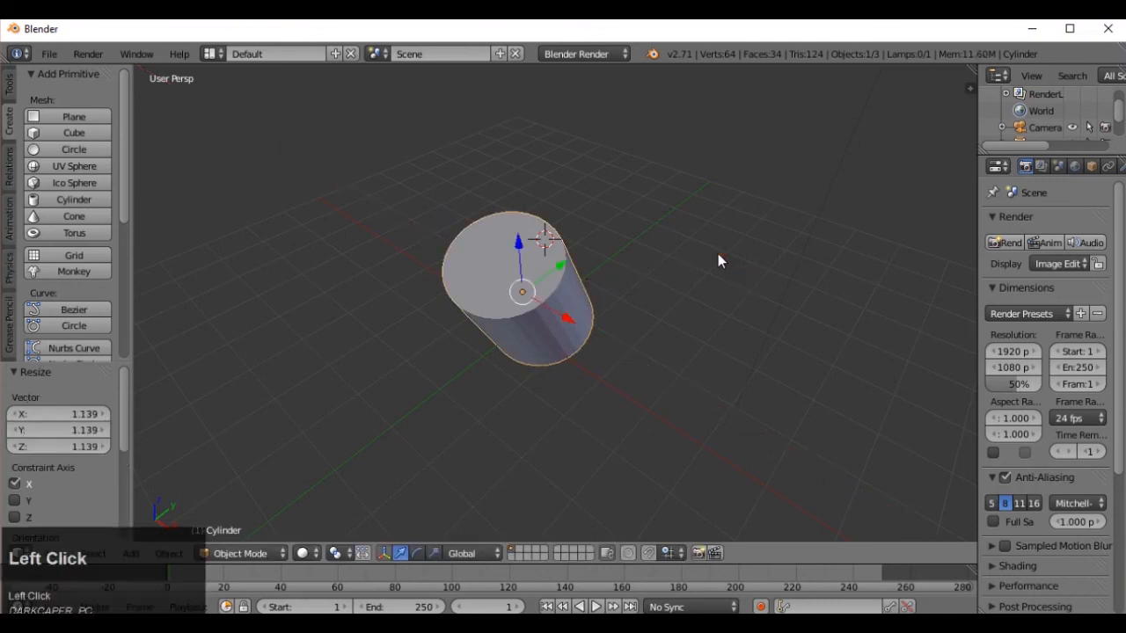